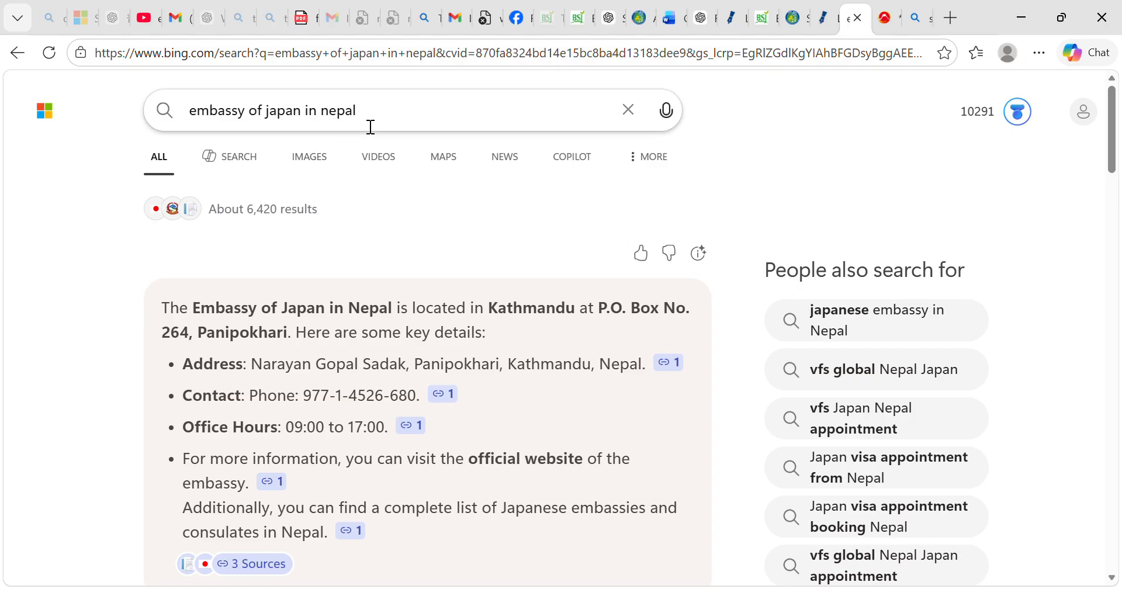
Open the Embassy of Japan in Nepal website from the search results, followed by its Japanese Government Scholarship 2027 announcement.
scroll(394, 235, "down", 5)
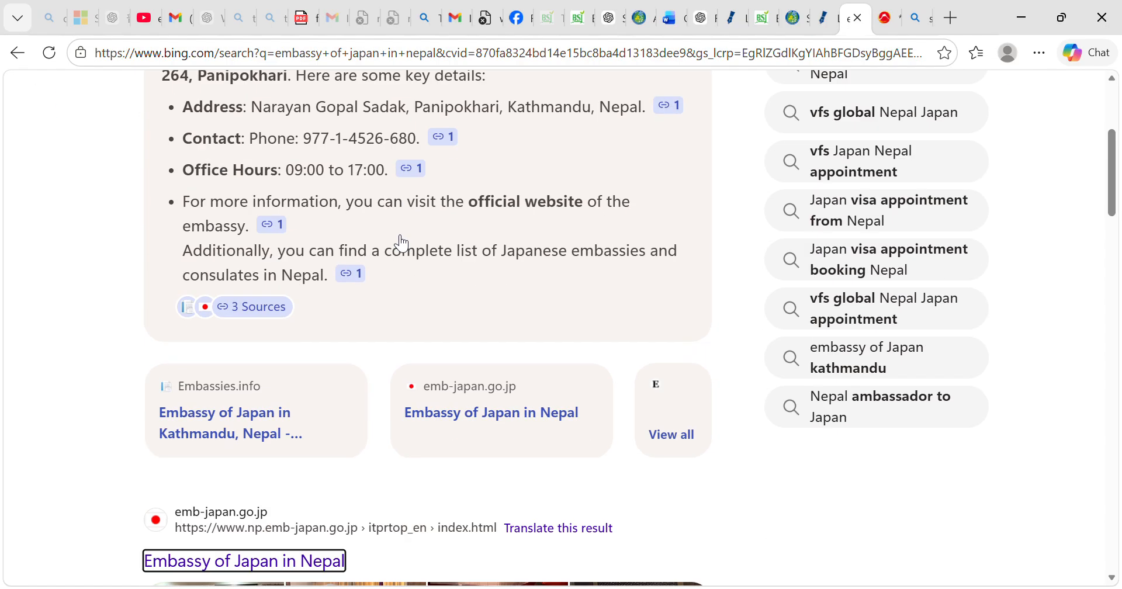
left_click(266, 550)
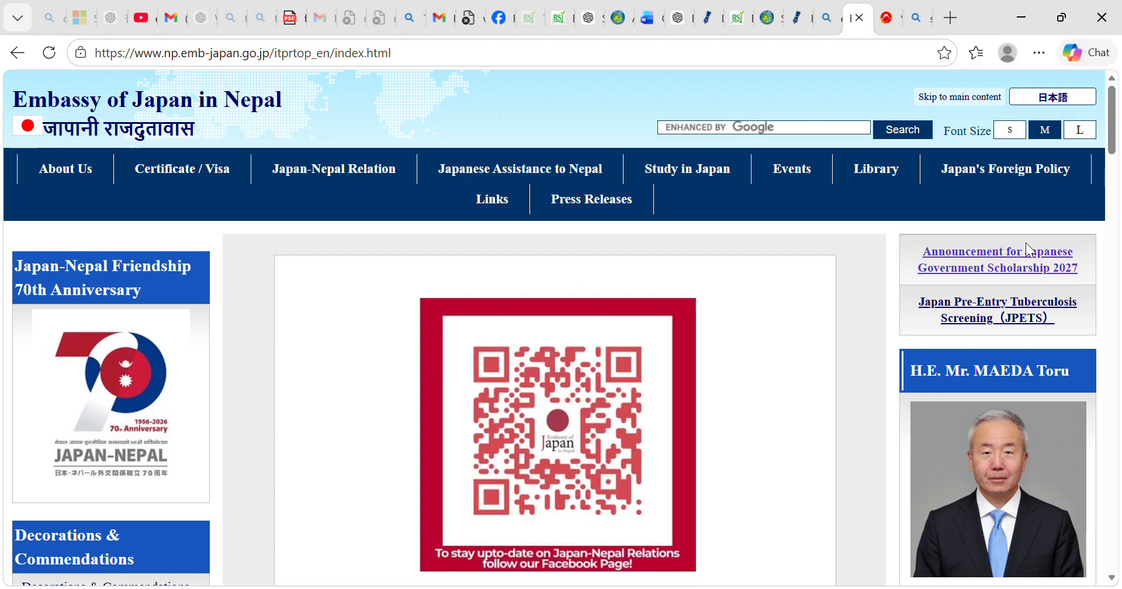
left_click(994, 269)
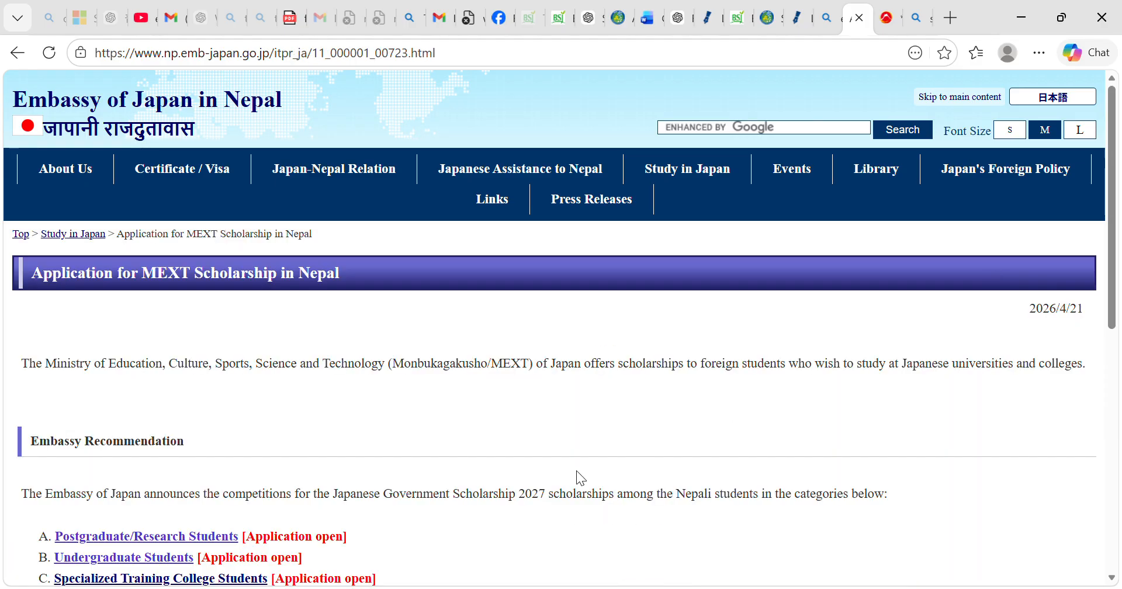
Open the Undergraduate Students scholarship page and the Application Form listed among the documents for all applicants.
scroll(577, 471, "down", 3)
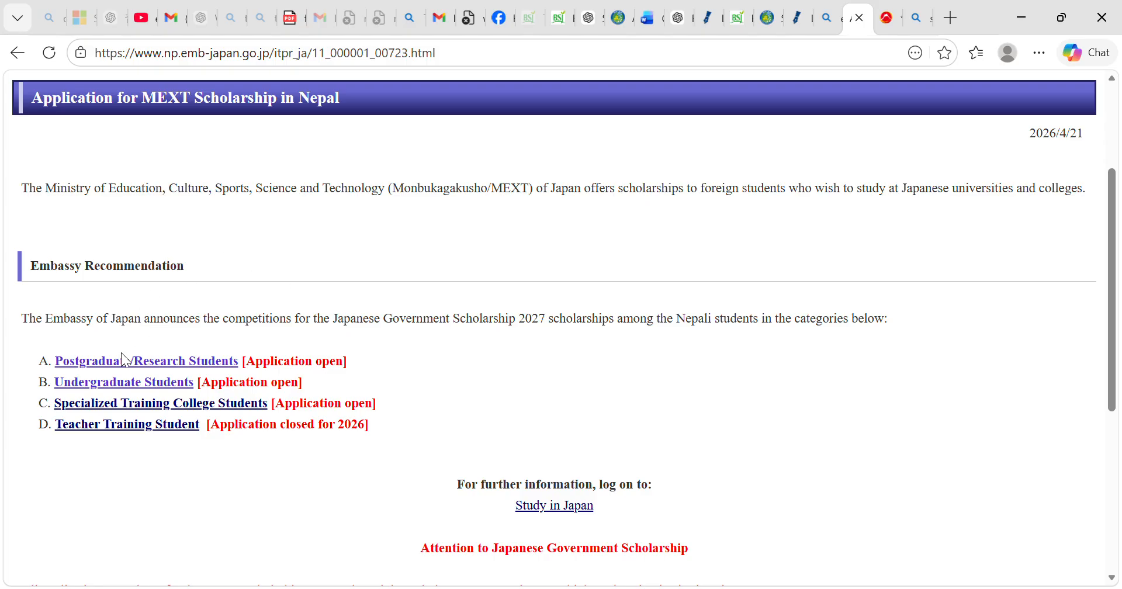
left_click(125, 386)
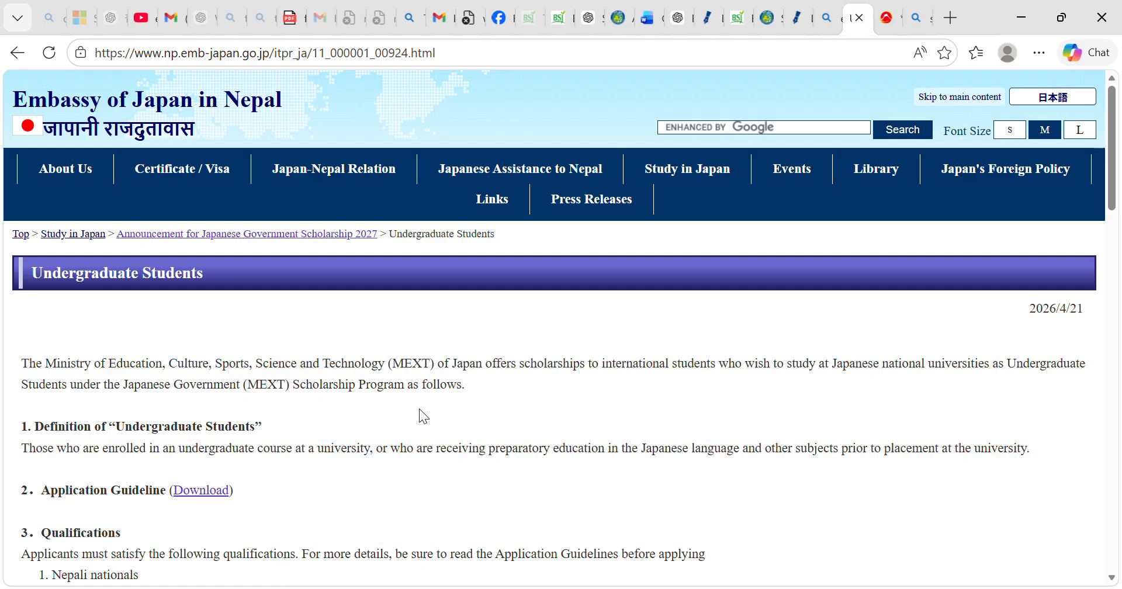
scroll(420, 409, "down", 7)
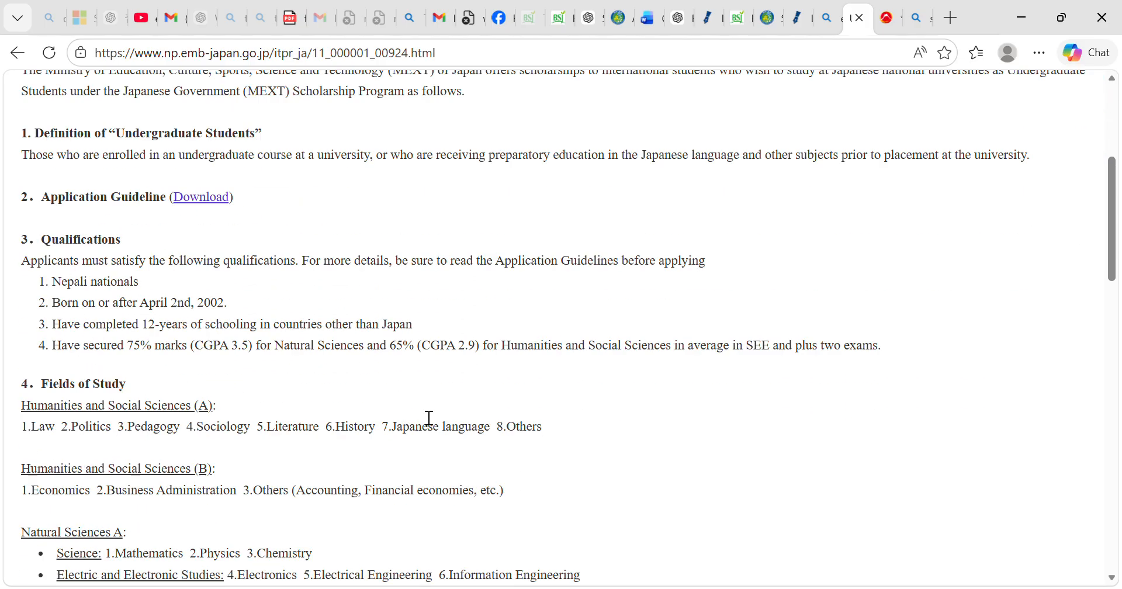
scroll(420, 410, "down", 7)
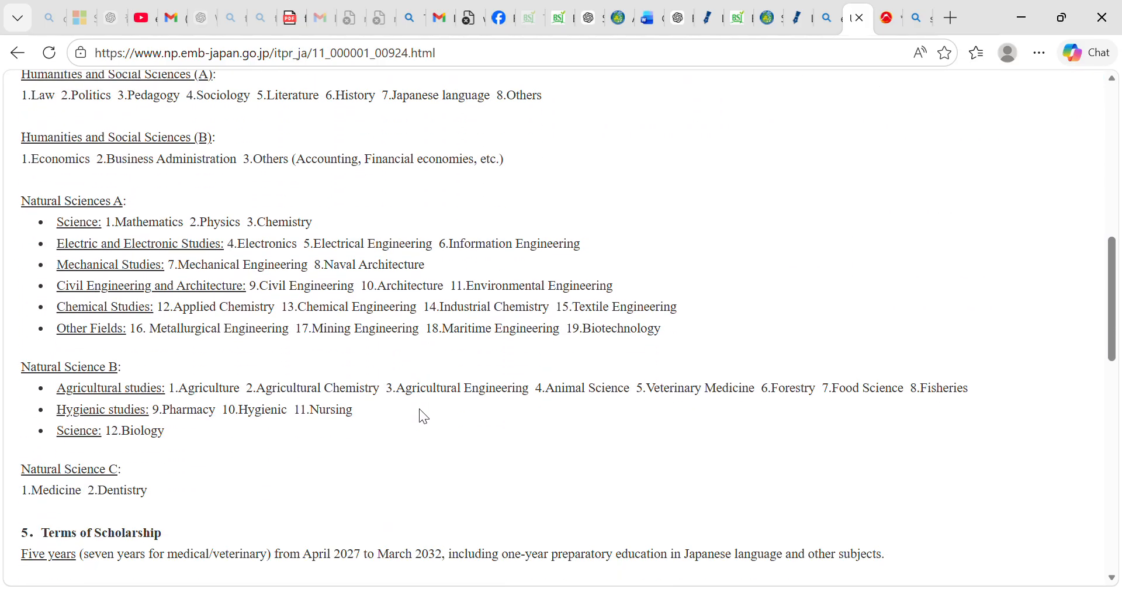
scroll(423, 416, "down", 5)
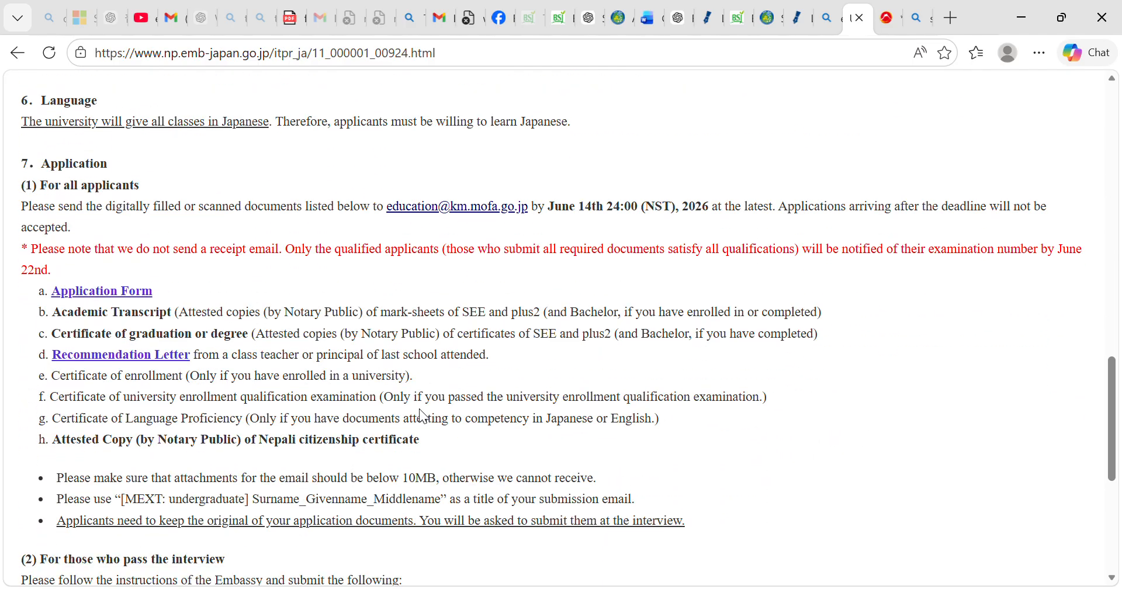
double_click(134, 225)
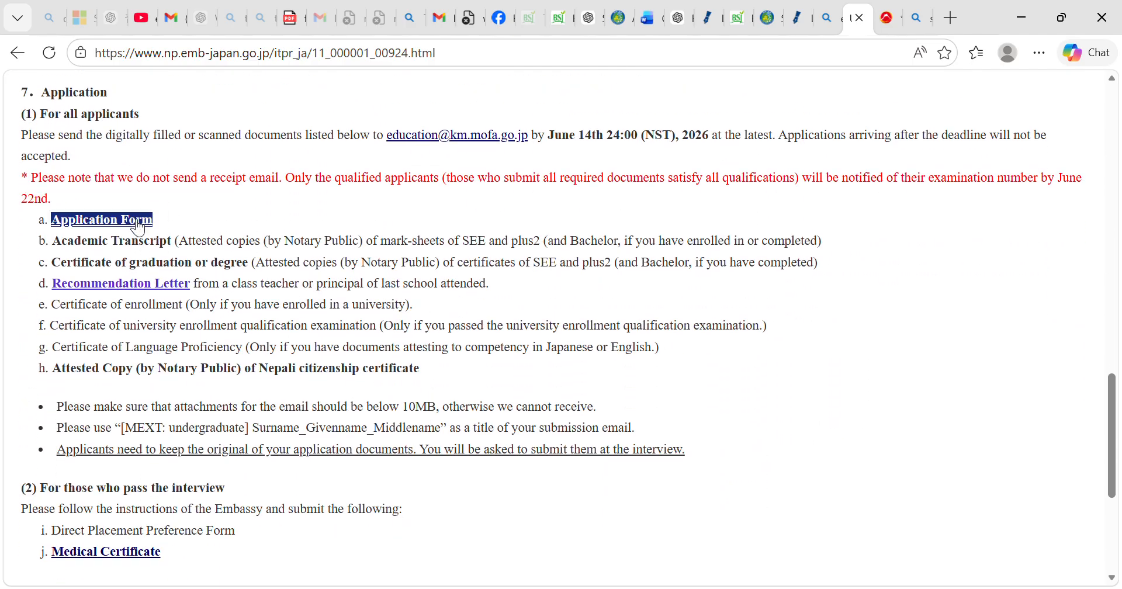
left_click(132, 222)
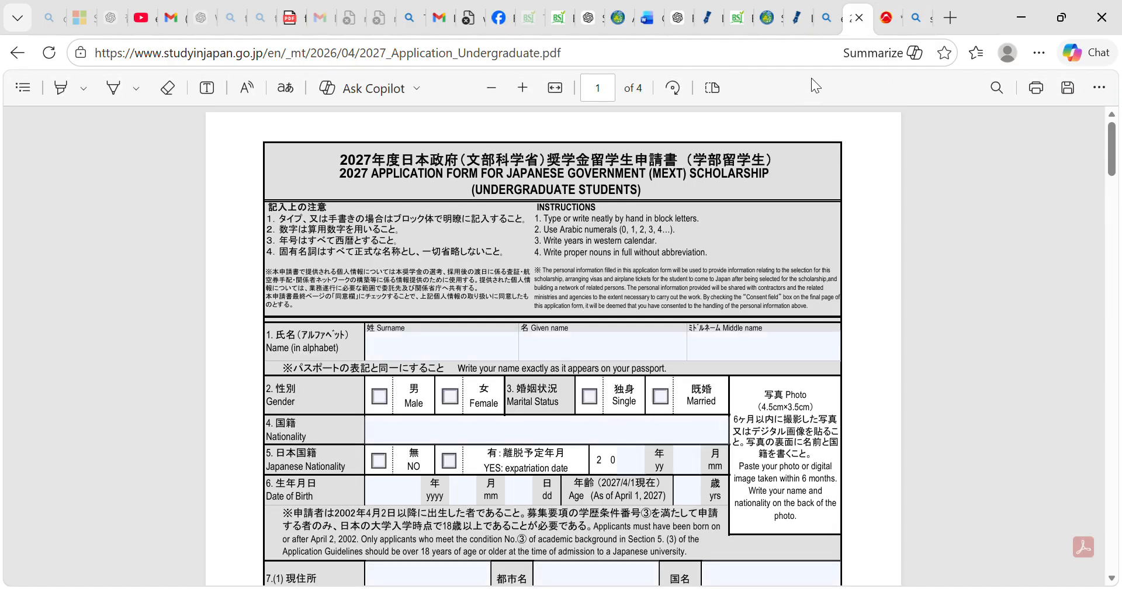
Switch to the already filled-in copy of the application form and replace the surname entry with the applicant's correct surname.
left_click(875, 23)
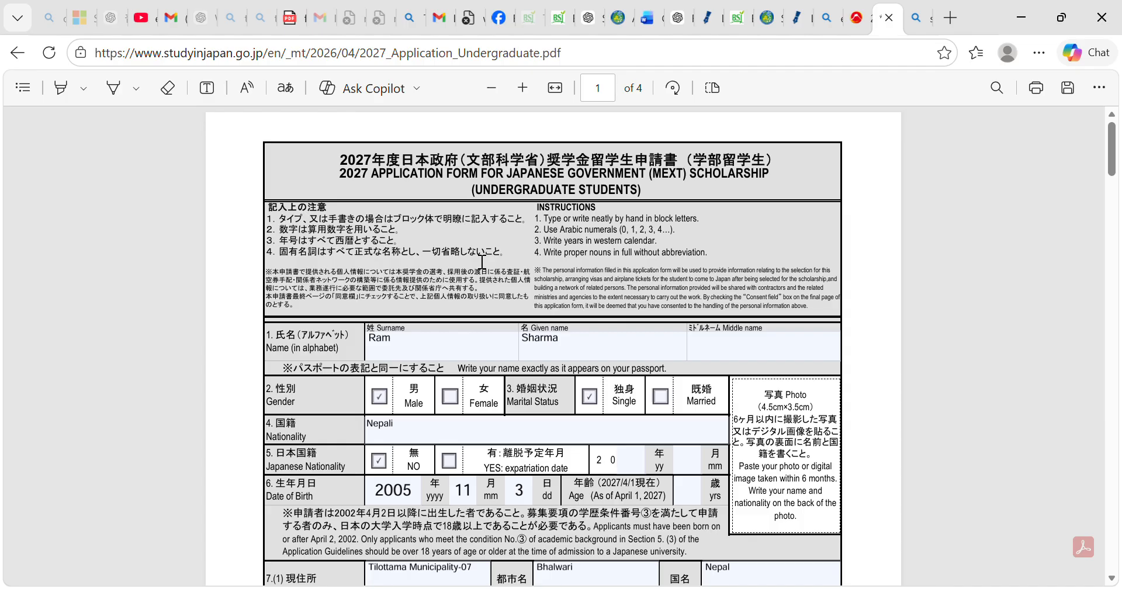
left_click(409, 349)
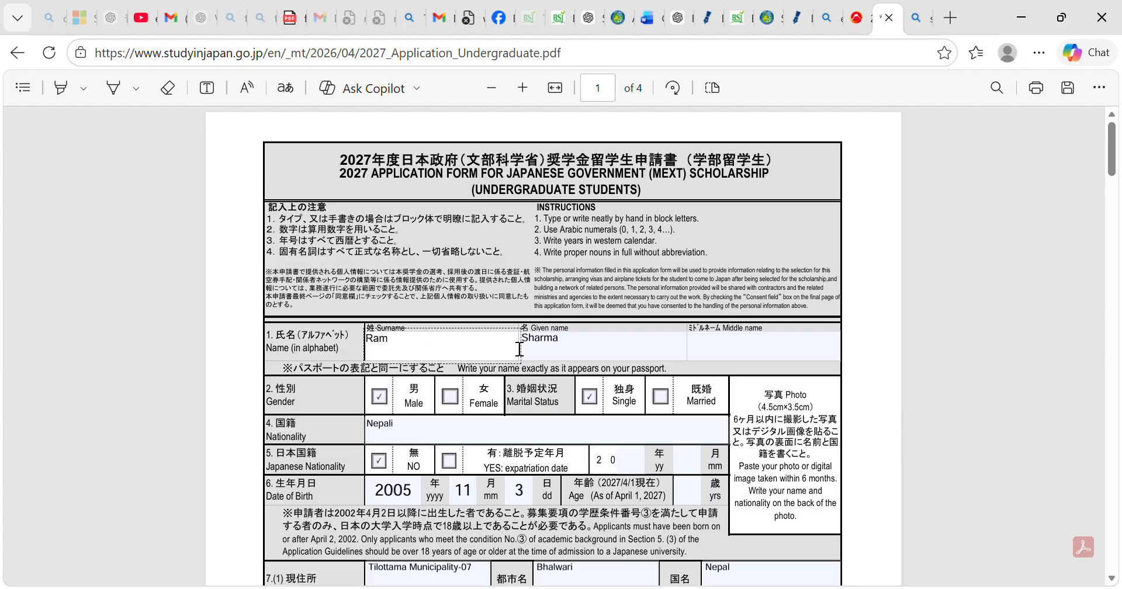
left_click(581, 350)
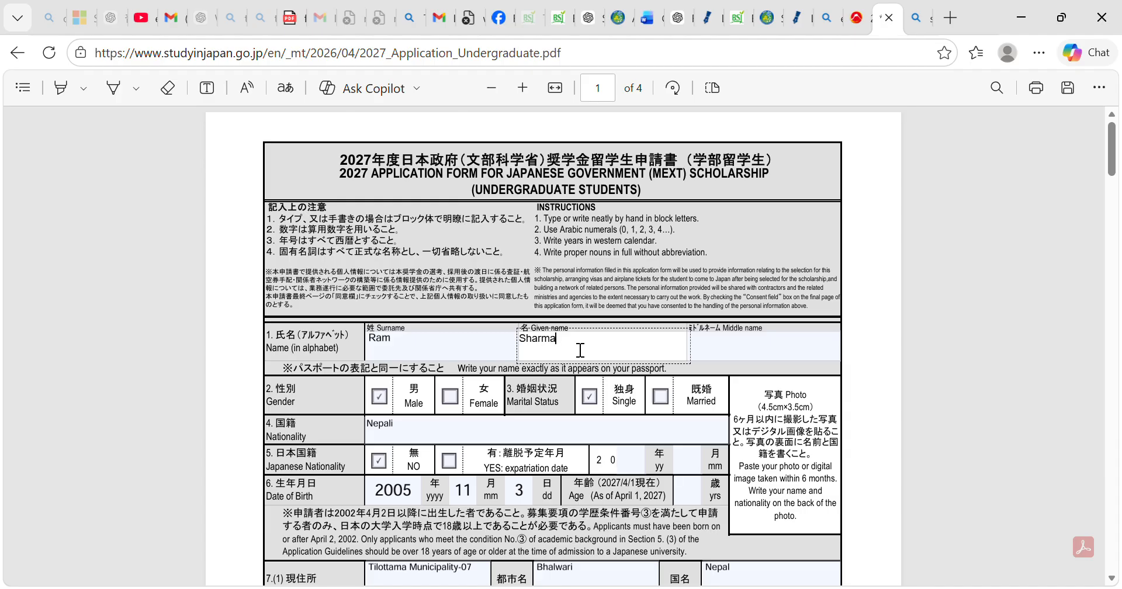
left_click(420, 356)
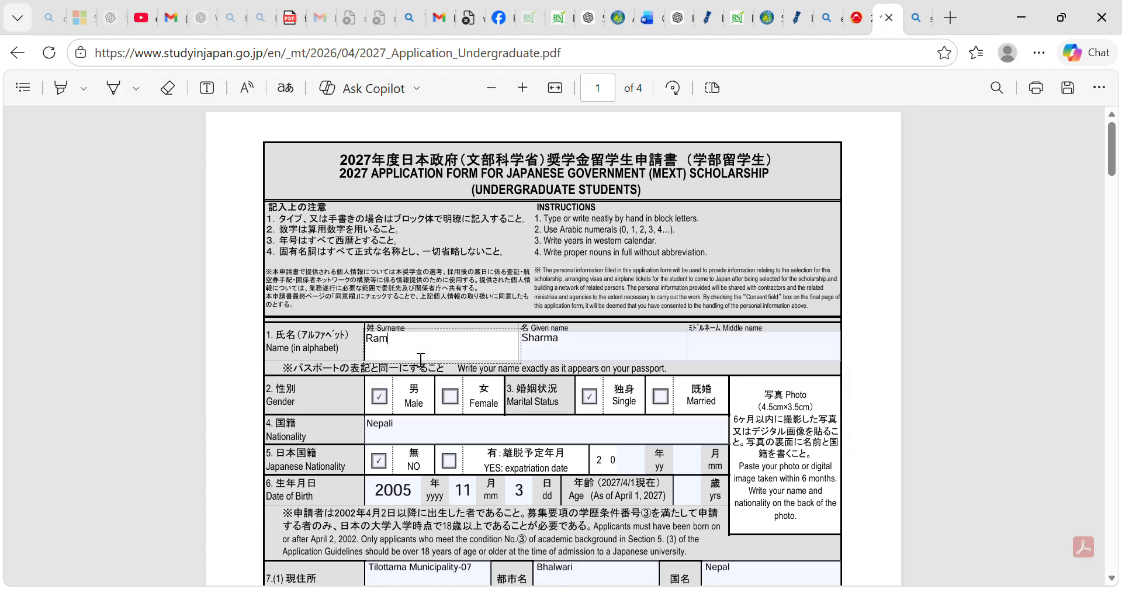
key("BackSpace")
key("BackSpace")
key("BackSpace")
Replace the entry in the Given name field with the applicant's given name.
left_click(580, 352)
key("BackSpace")
key("BackSpace")
key("BackSpace")
key("BackSpace")
key("BackSpace")
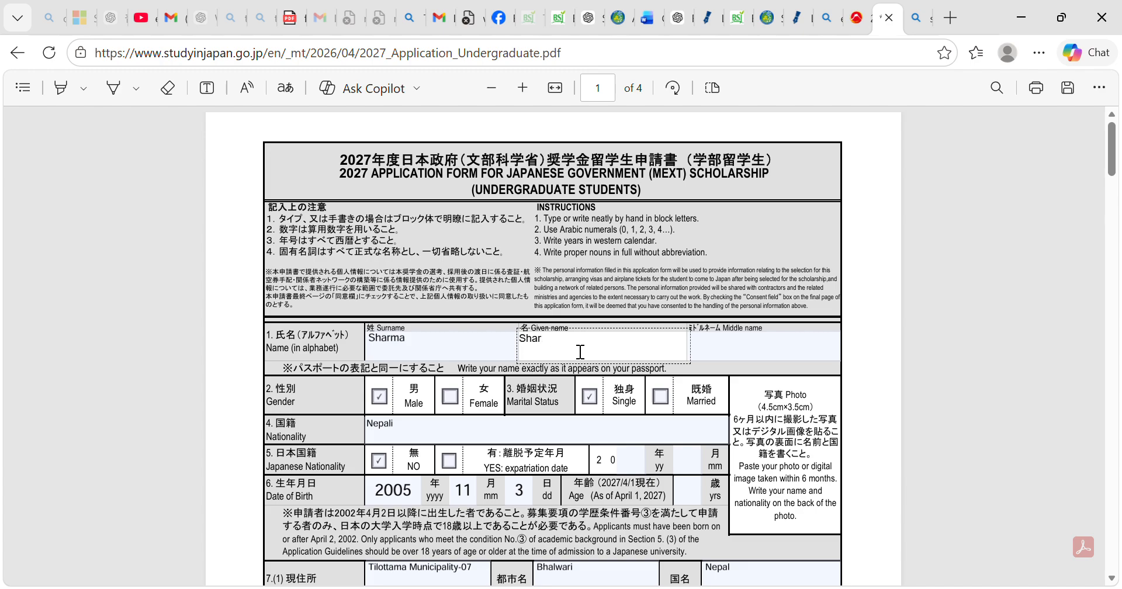
key("BackSpace")
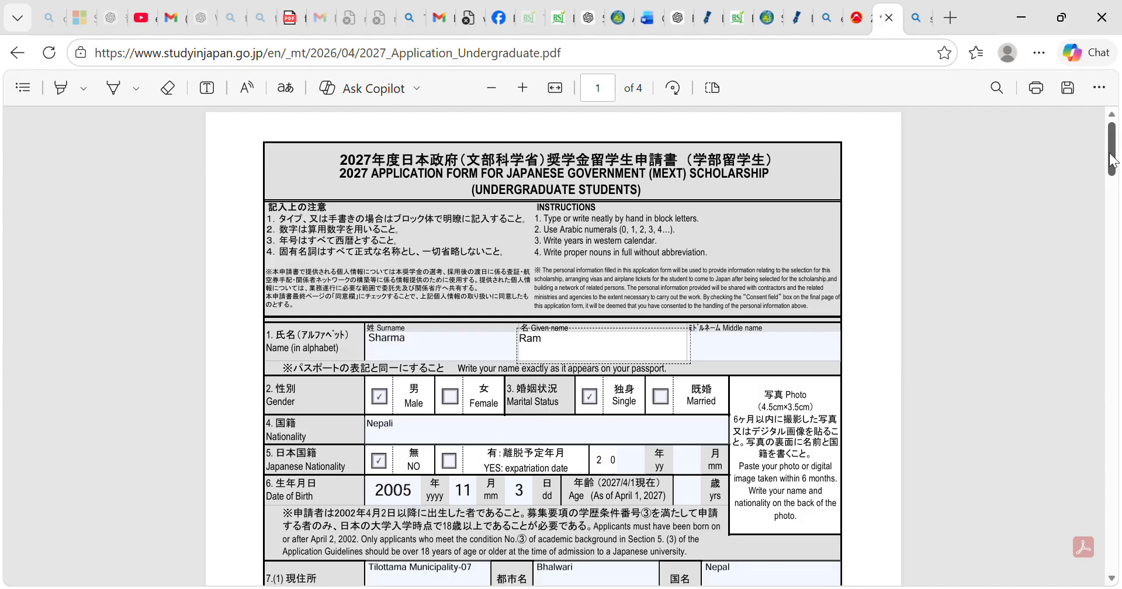
Re-enter the final digit of the applicant's birth year and set the age as of April 1, 2027 to 20.
left_click_drag(1112, 160, 1111, 184)
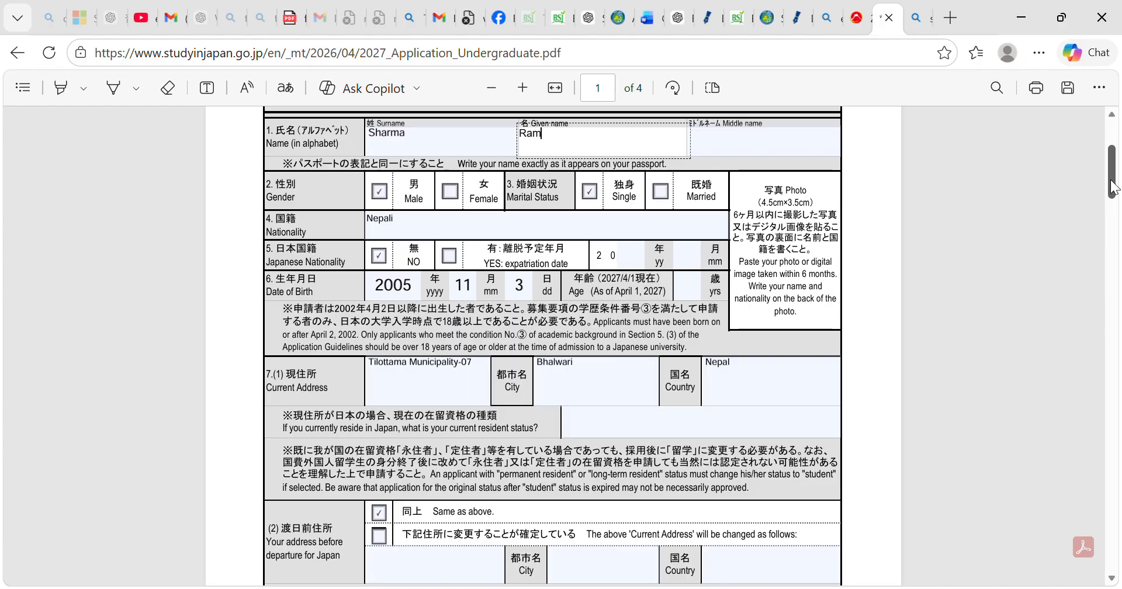
left_click_drag(1113, 188, 1112, 194)
left_click(426, 233)
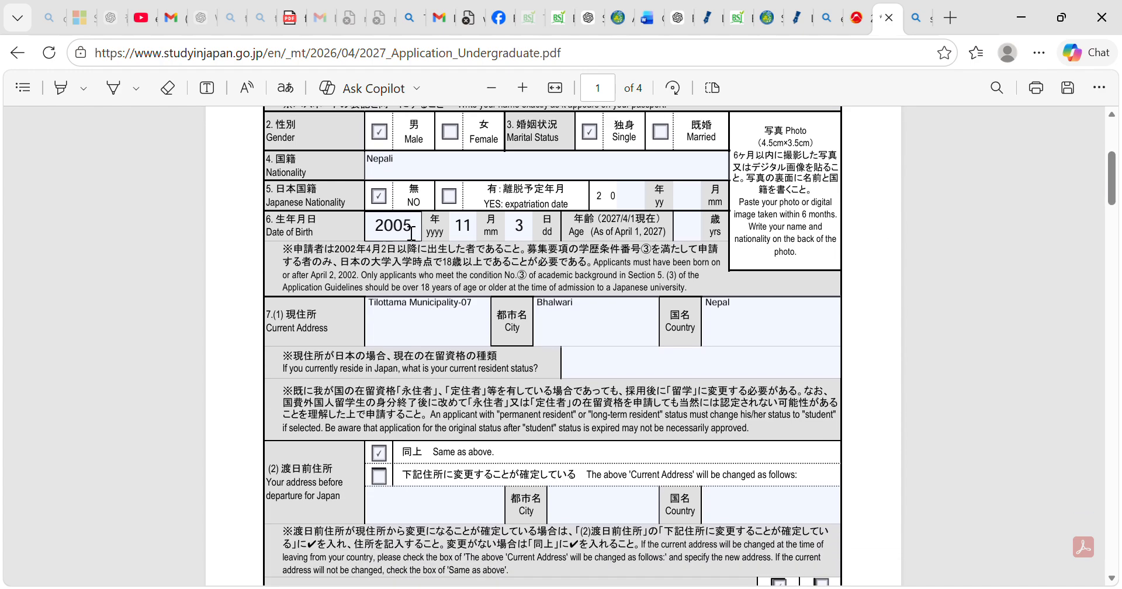
key("BackSpace")
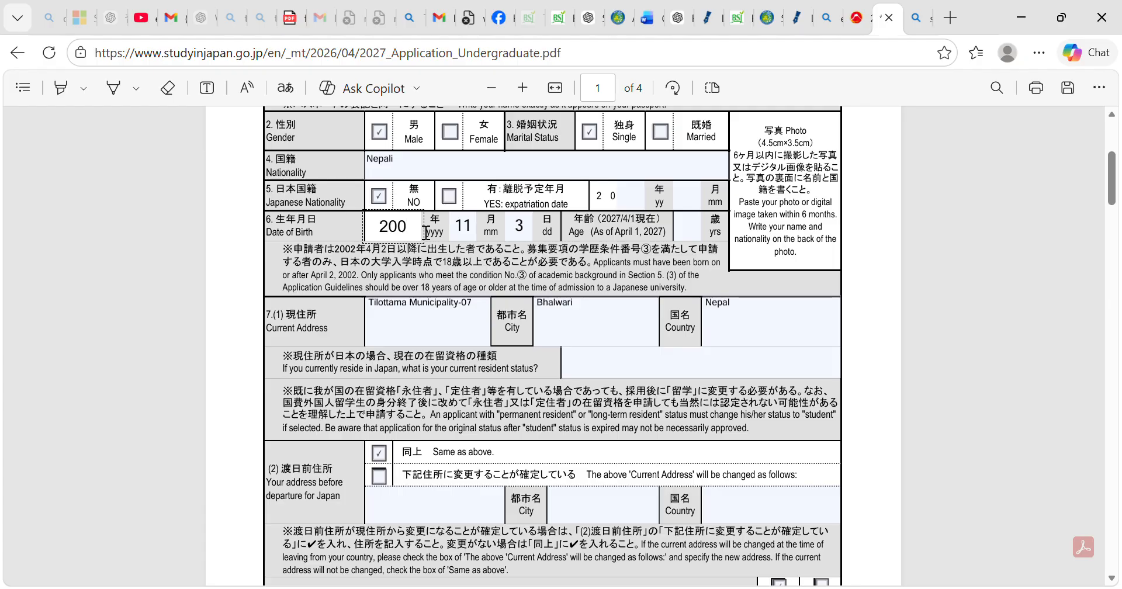
type("5")
left_click(690, 232)
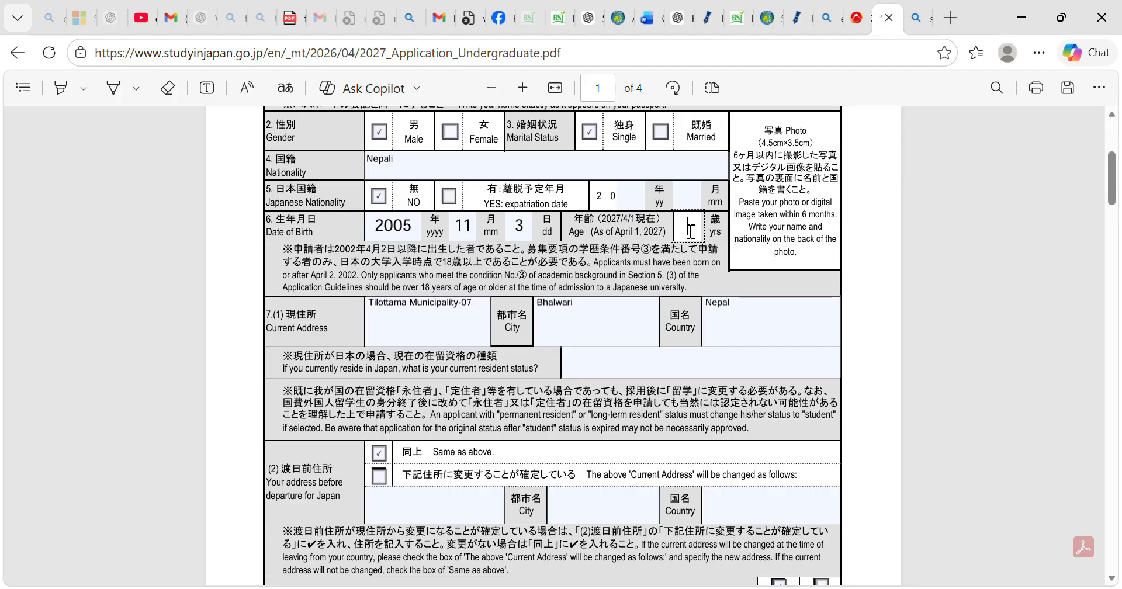
type("20")
Review the form's address, diplomatic office, contact, present status and specialized field of study sections.
left_click_drag(1113, 186, 1113, 209)
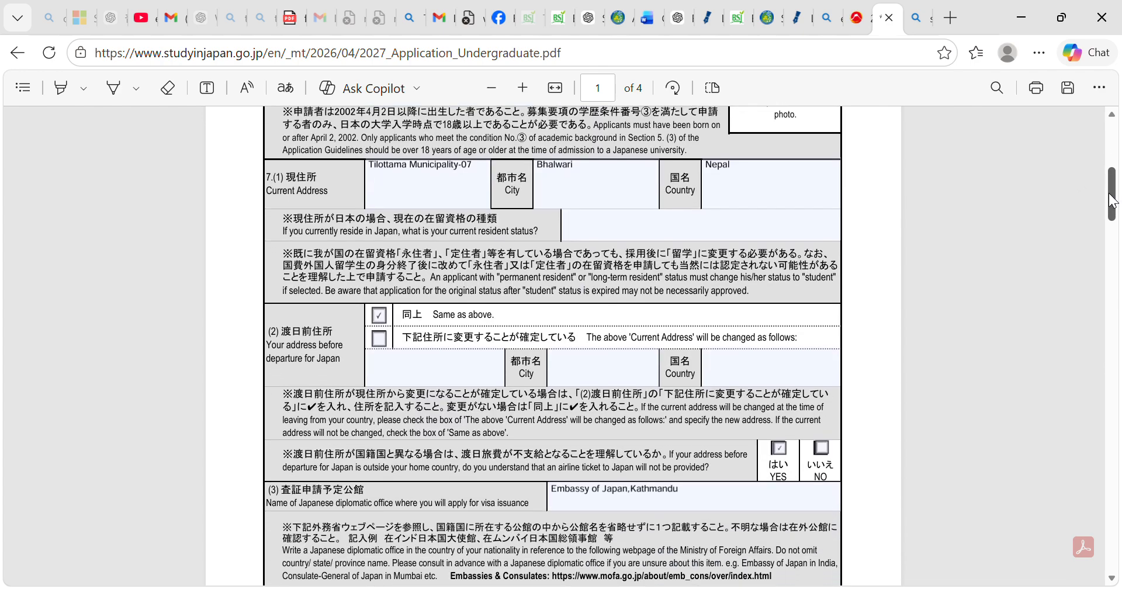
scroll(1113, 209, "up", 1)
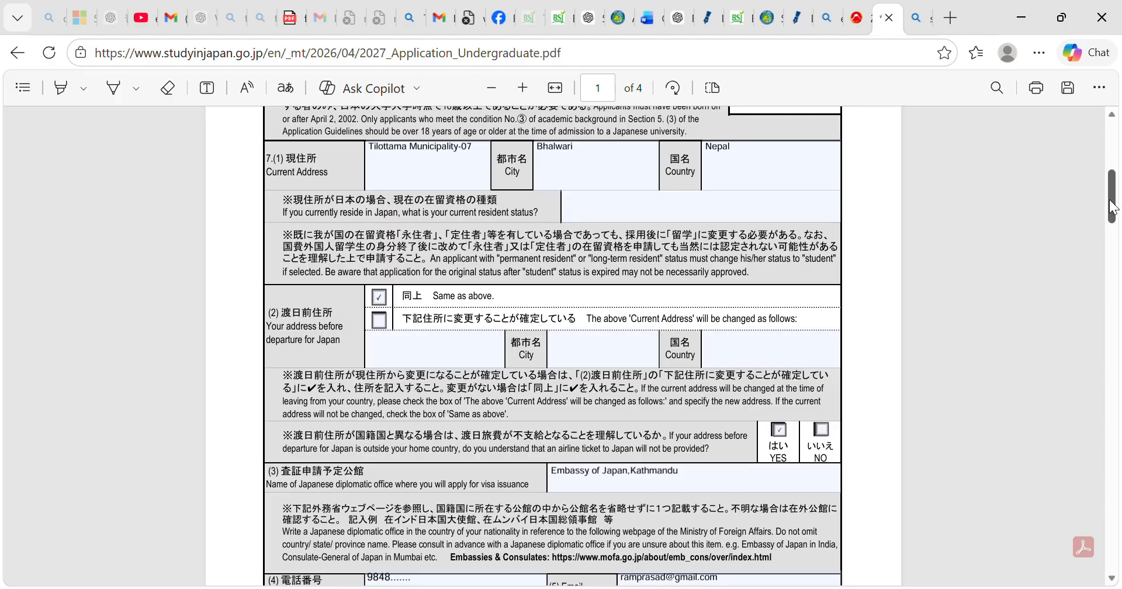
scroll(1113, 208, "down", 3)
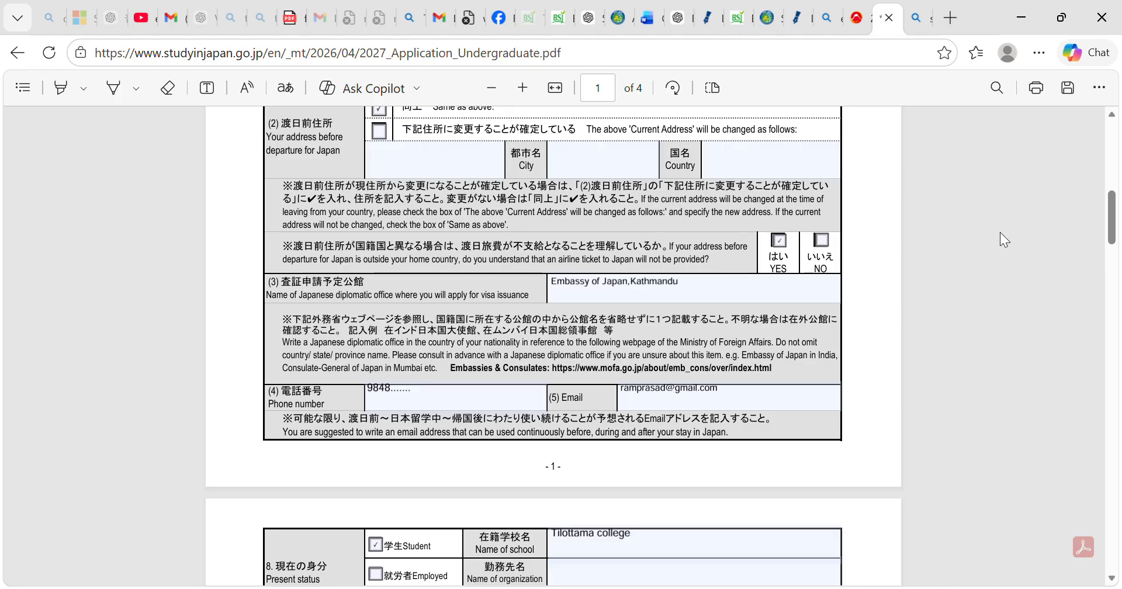
left_click_drag(1115, 216, 1115, 239)
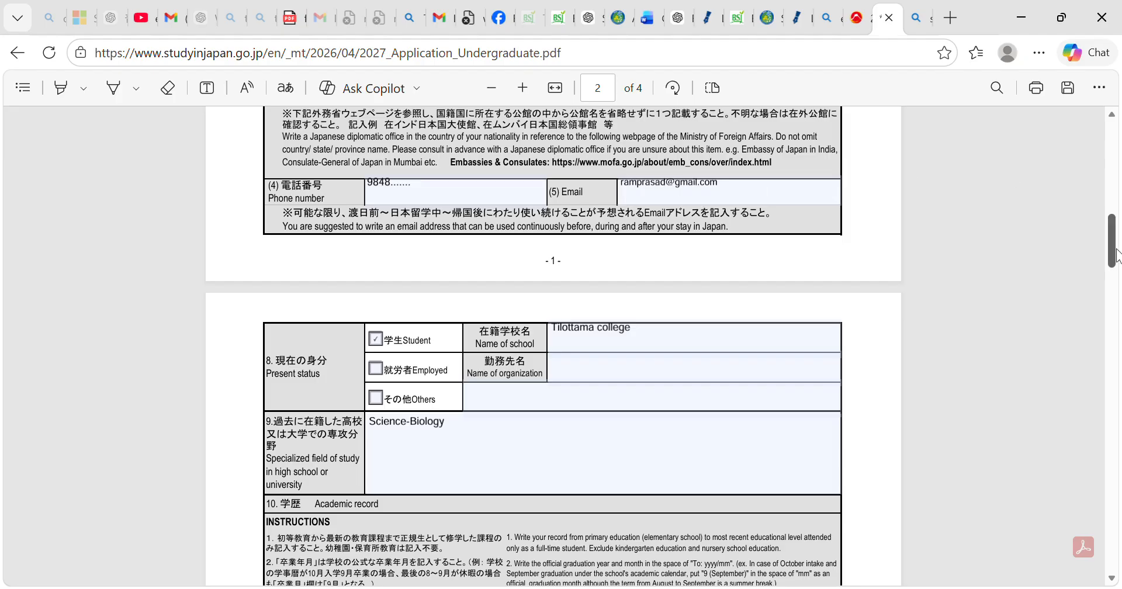
scroll(1117, 256, "down", 1)
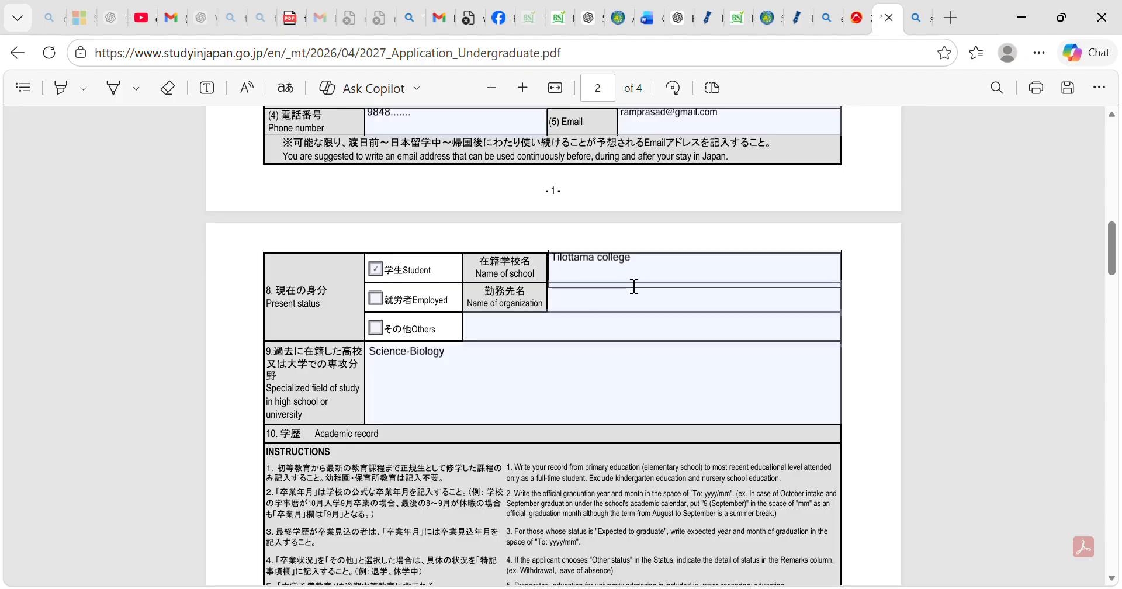
left_click(443, 399)
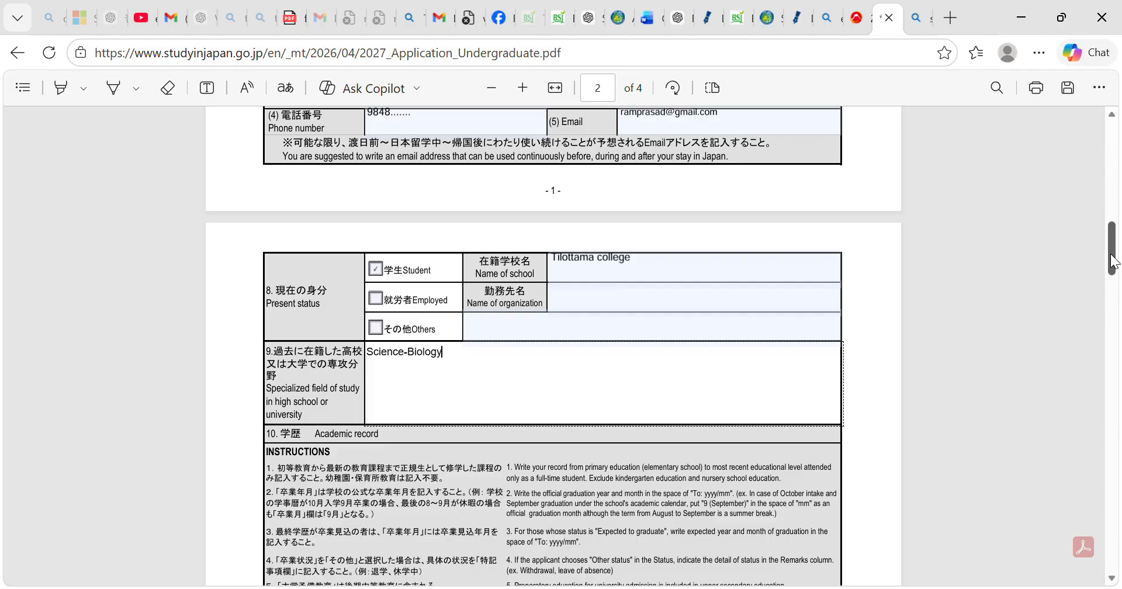
left_click_drag(1112, 262, 1113, 267)
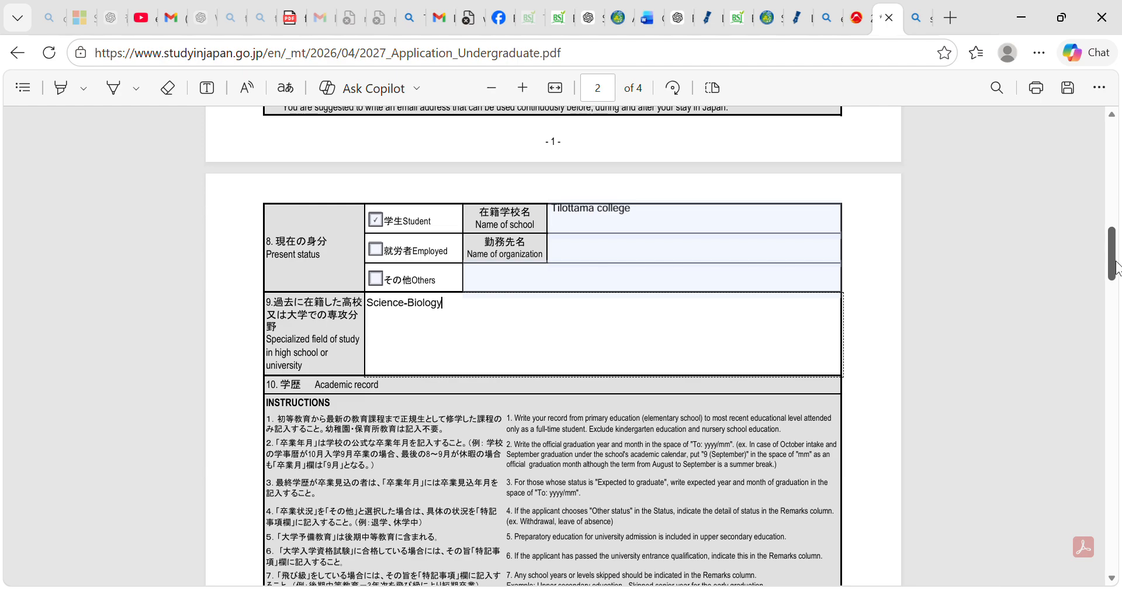
Examine the academic record table, including school names, locations, enrollment dates and periods of schooling for each educational level.
left_click_drag(1116, 266, 1110, 325)
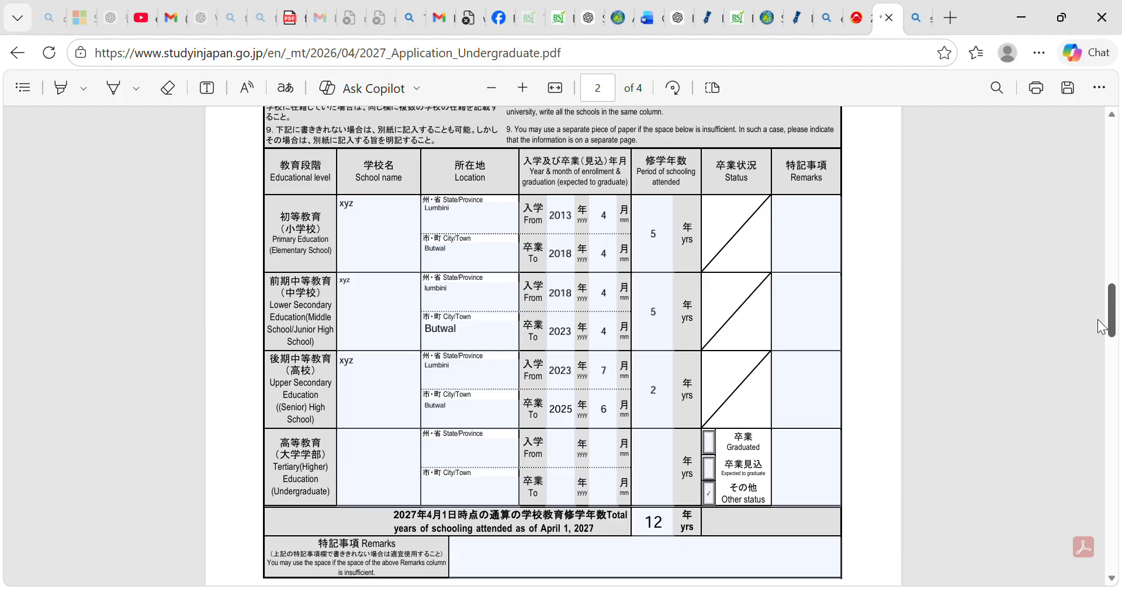
left_click(376, 222)
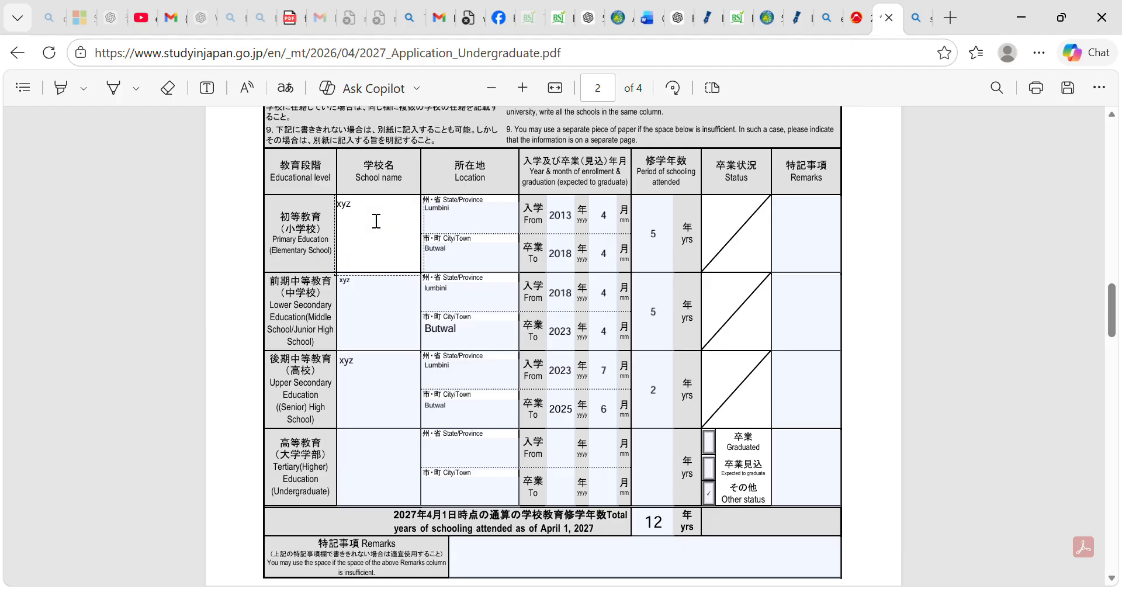
left_click(471, 224)
left_click_drag(1116, 309, 1116, 329)
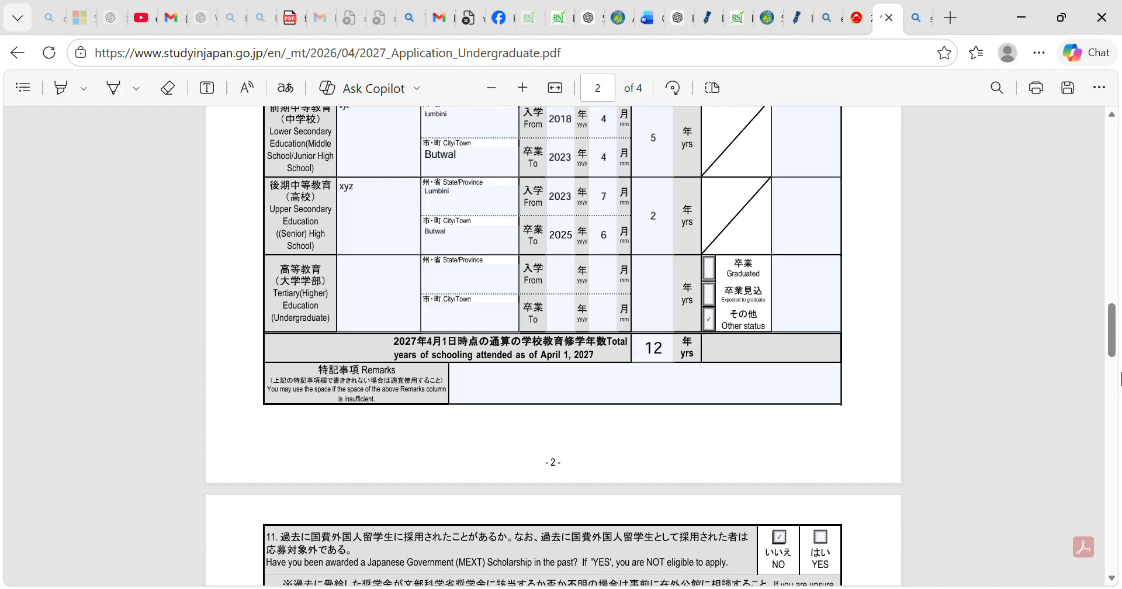
Review the answers about other scholarships and the preferred field of study and major choices on page 3.
scroll(1117, 365, "down", 3)
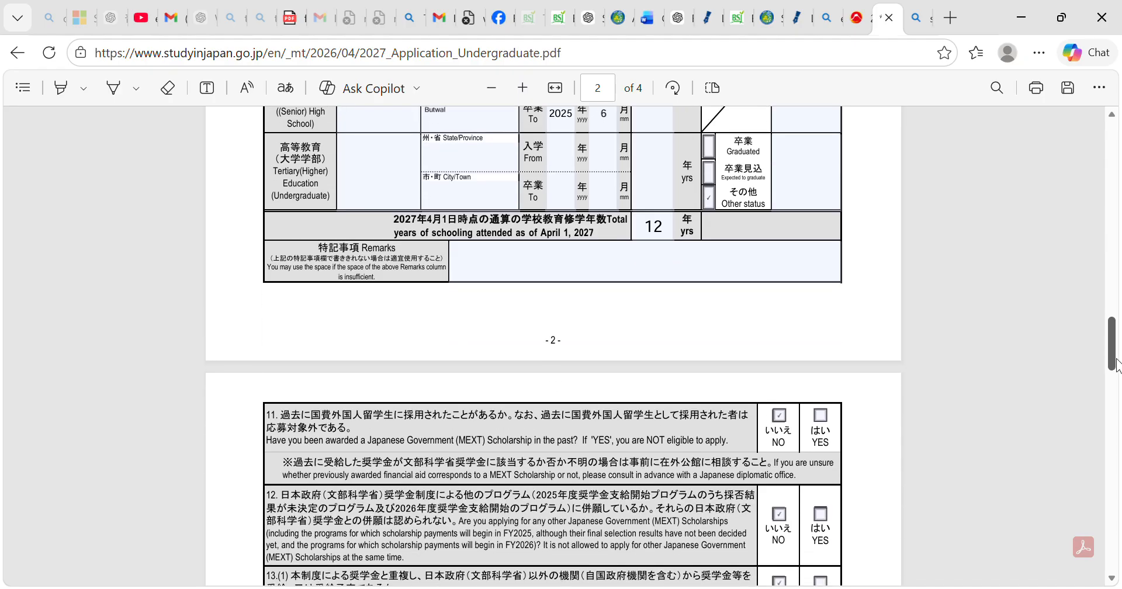
scroll(1117, 366, "down", 4)
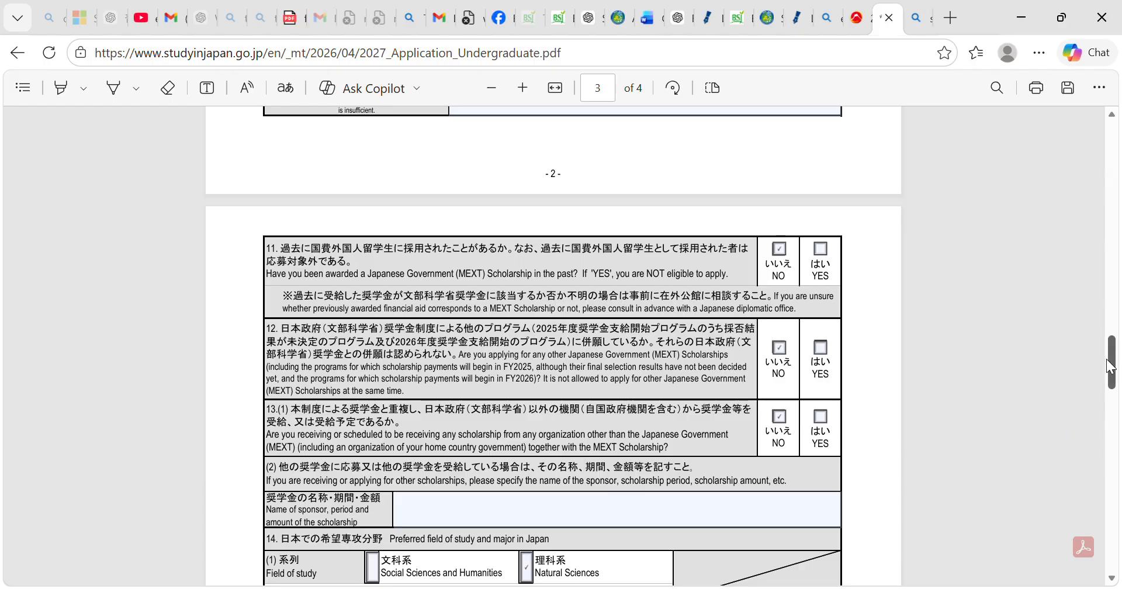
left_click_drag(1110, 358, 1111, 377)
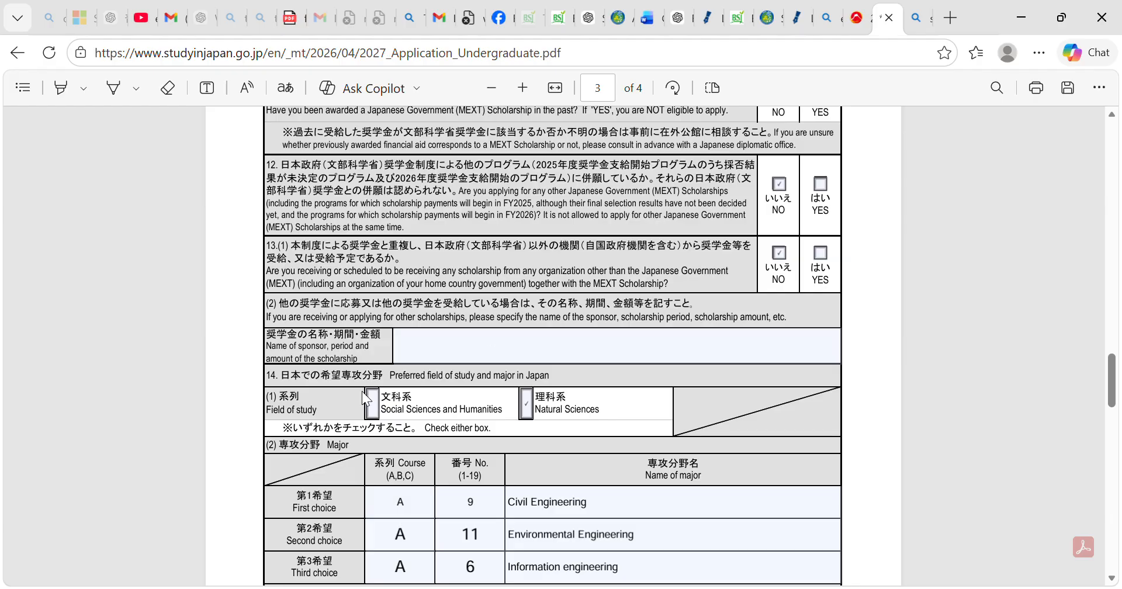
Switch to the blank application form and return from it to the embassy's list of required application documents.
left_click(864, 19)
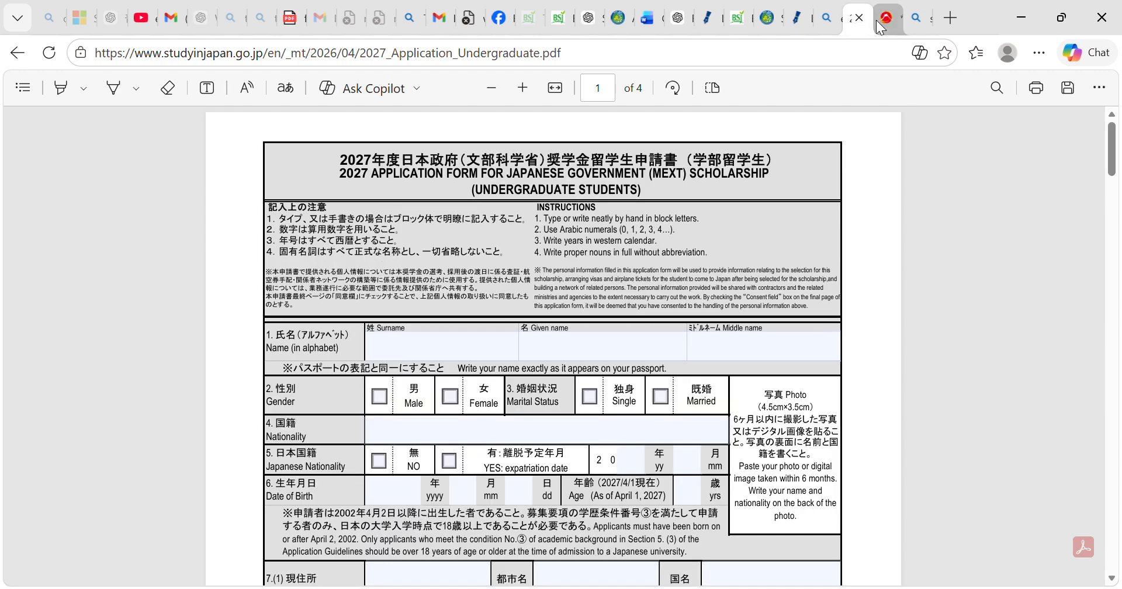
left_click(18, 53)
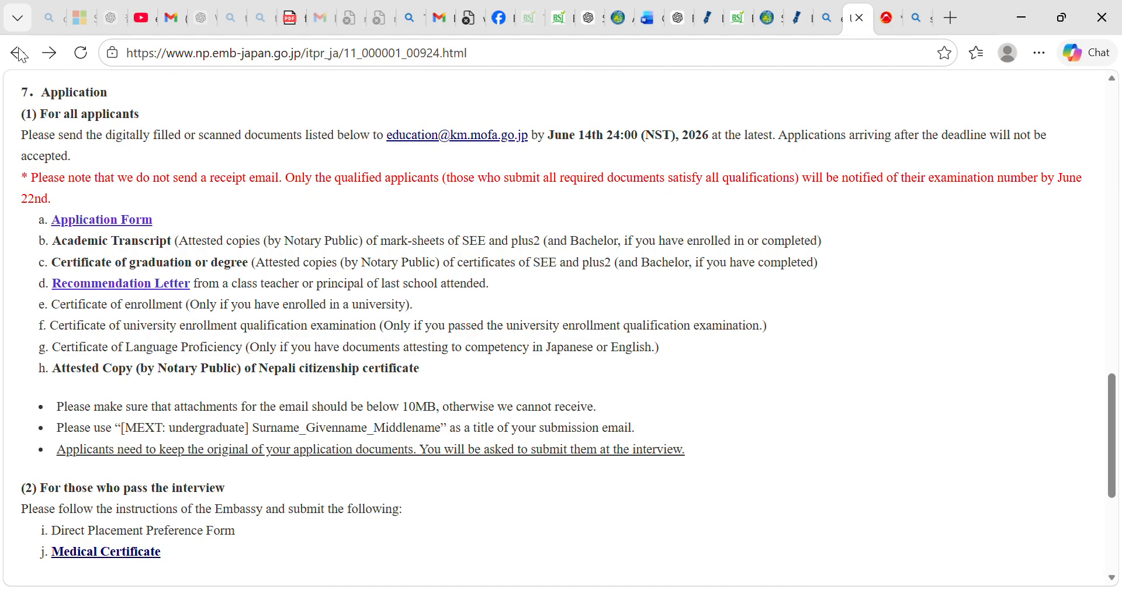
Open the undergraduate scholarship Application Guideline PDF linked in section 2 of the embassy's page.
scroll(214, 186, "up", 15)
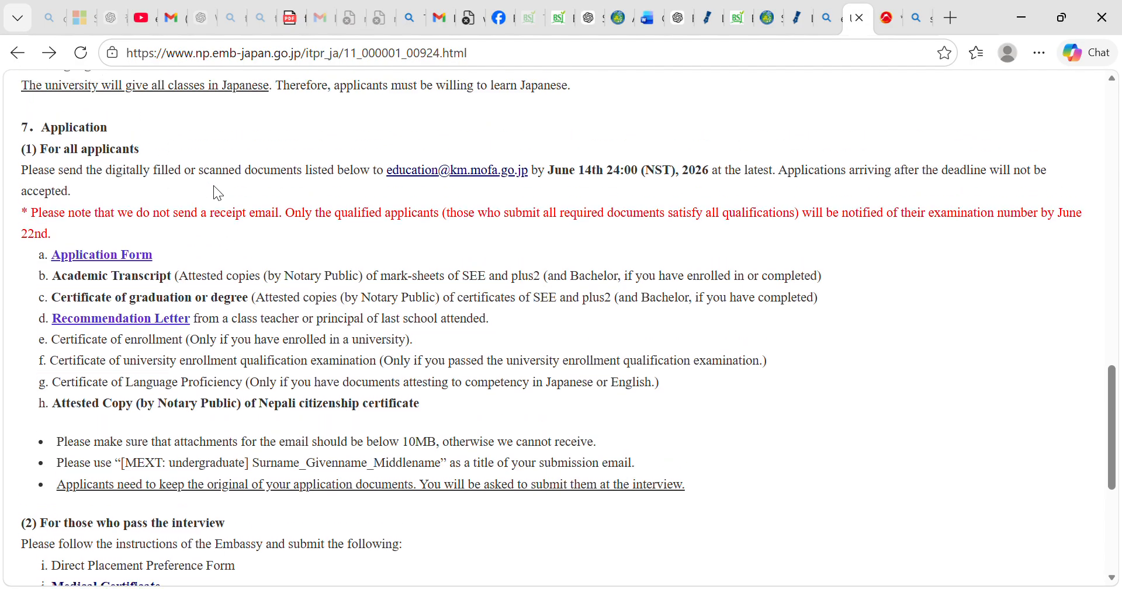
scroll(214, 186, "up", 4)
scroll(214, 186, "down", 7)
scroll(213, 184, "up", 1)
scroll(213, 185, "down", 1)
scroll(213, 184, "up", 1)
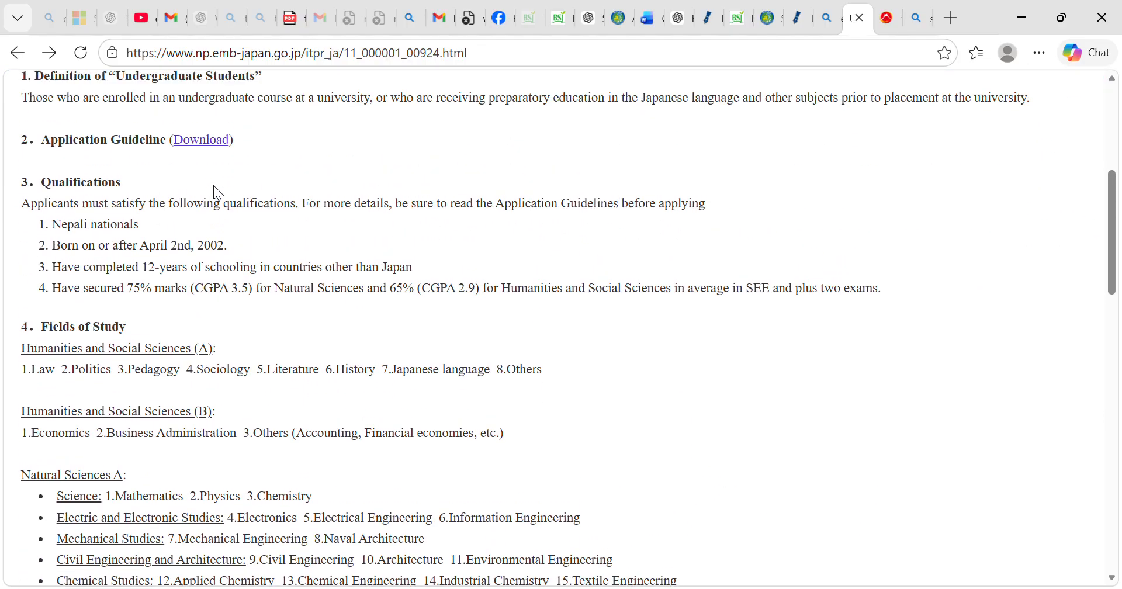
left_click(191, 134)
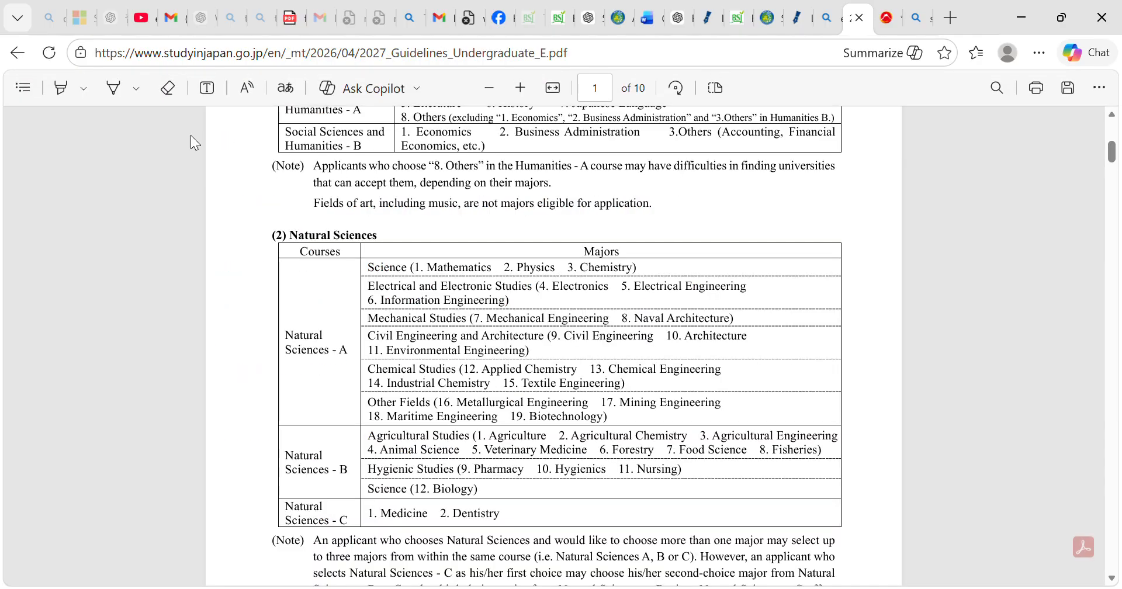
Examine the guideline's tables of courses and majors for Social Sciences and Humanities and for Natural Sciences.
scroll(190, 135, "up", 3)
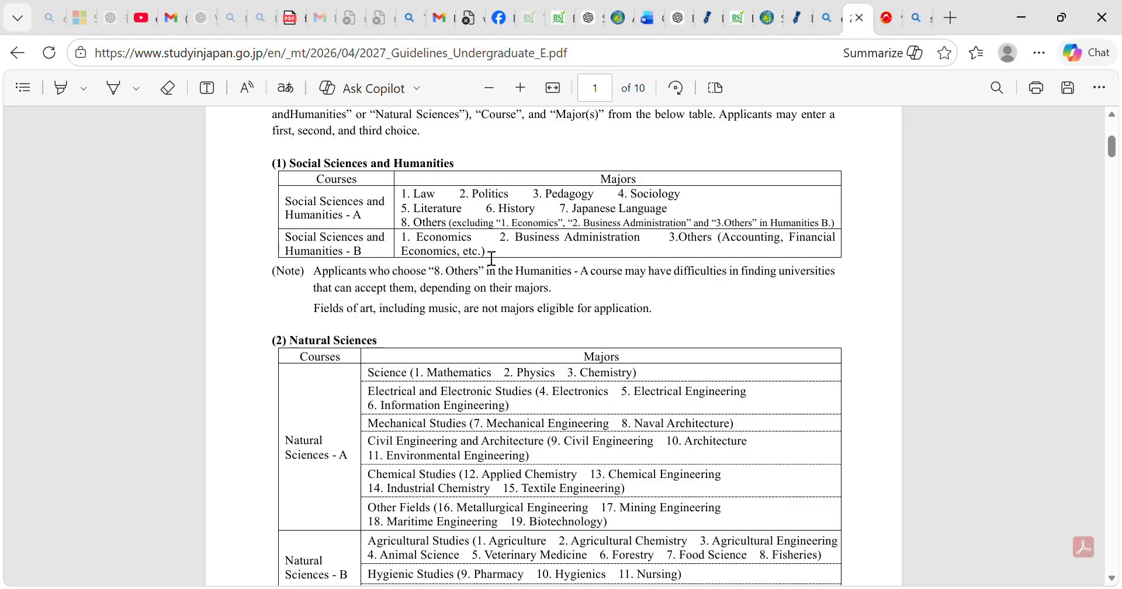
scroll(453, 392, "down", 1)
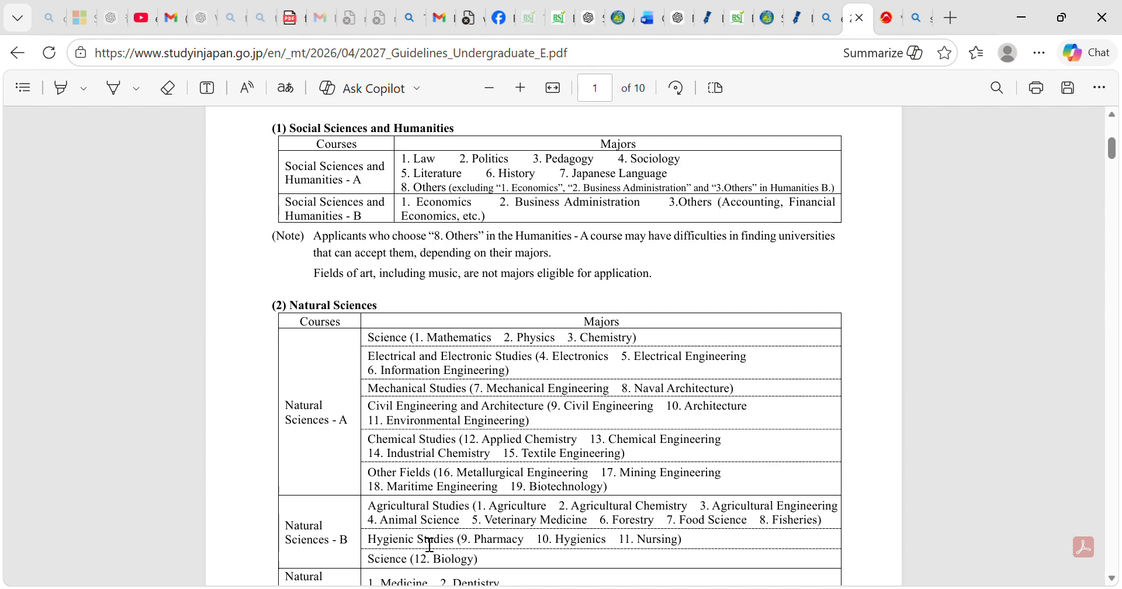
scroll(430, 545, "down", 1)
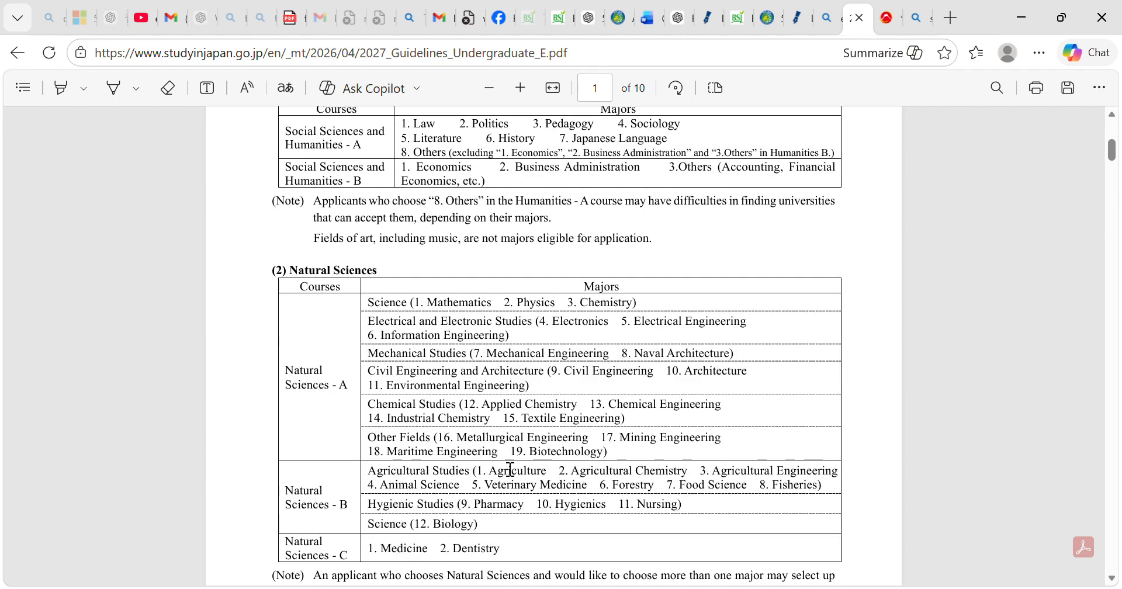